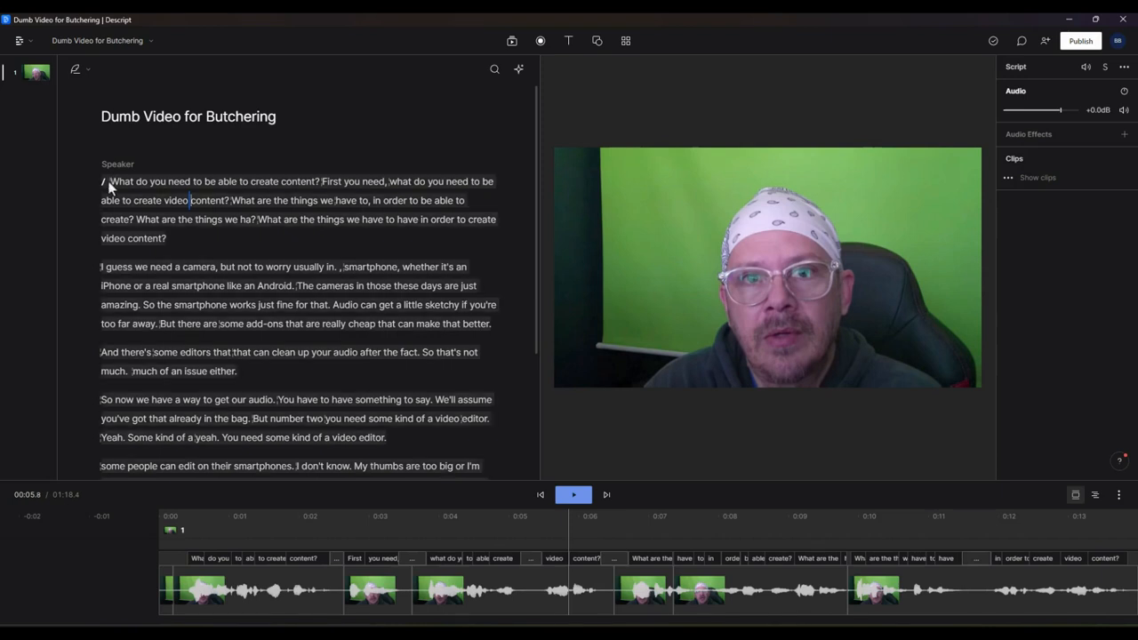
Strike out the repeated opening takes from "What do you need" through "What are the things we ha?" and play the following section
left_click_drag(108, 182, 254, 224)
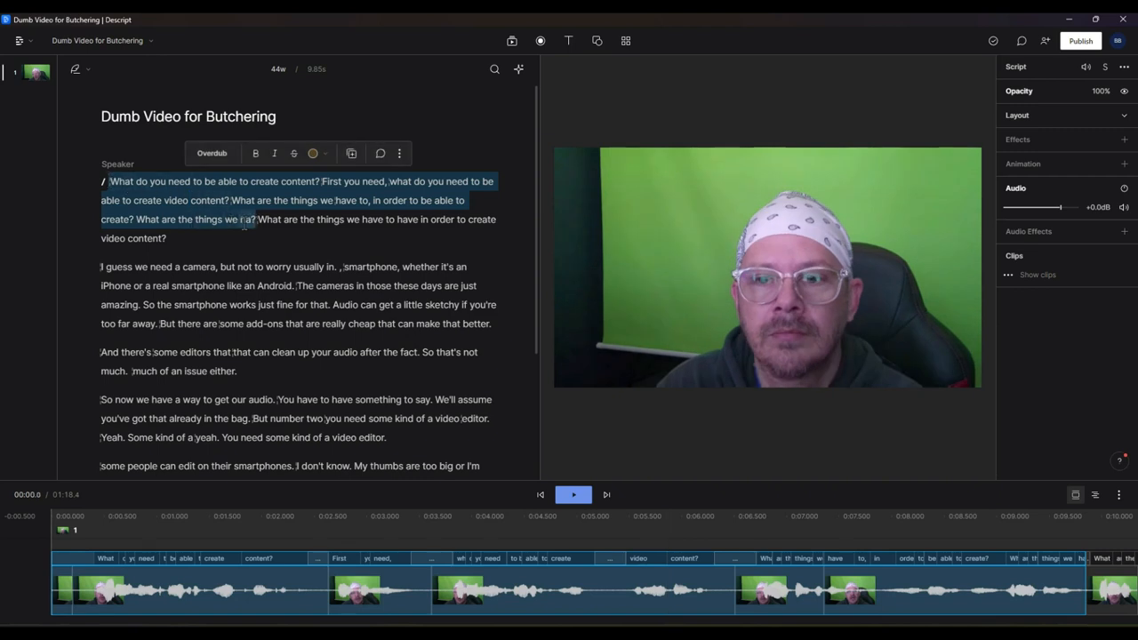
left_click(294, 154)
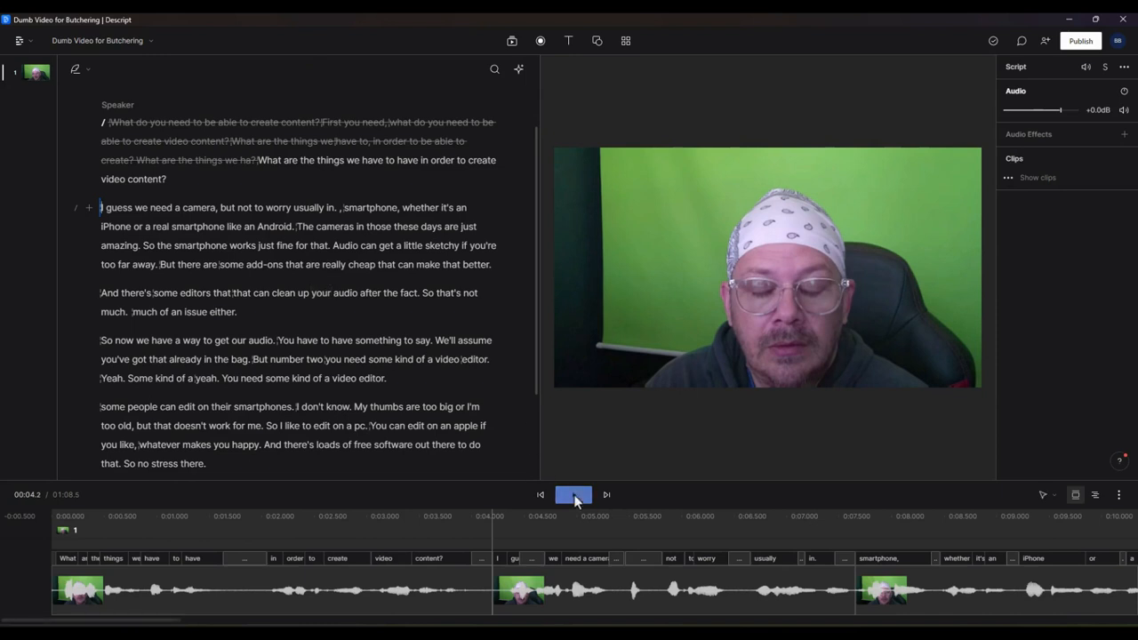
left_click(574, 495)
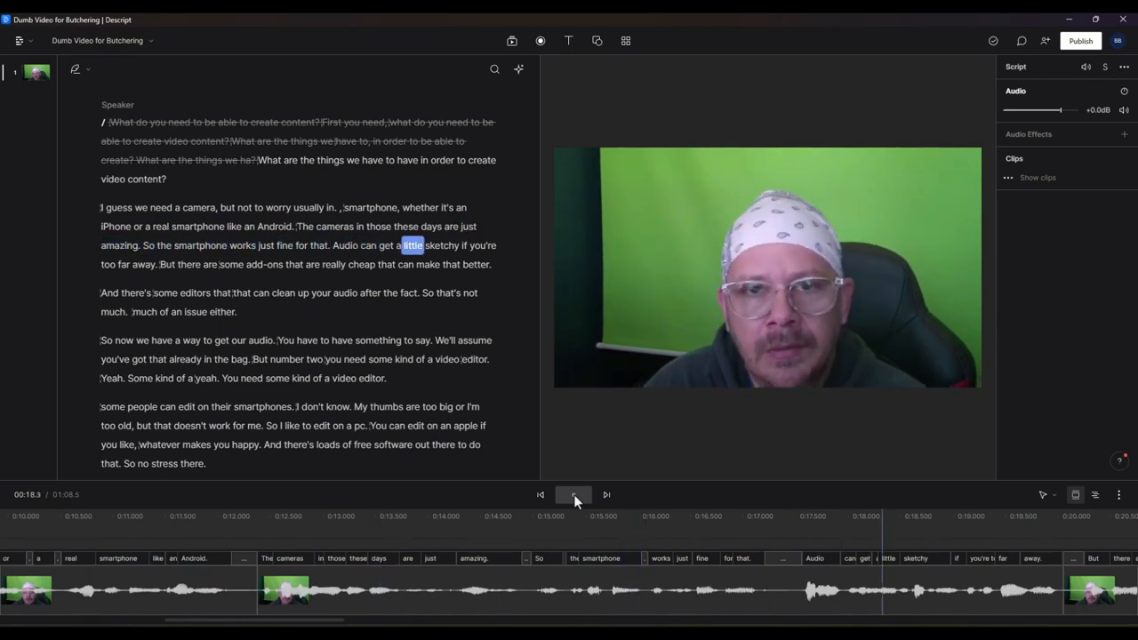
left_click(574, 494)
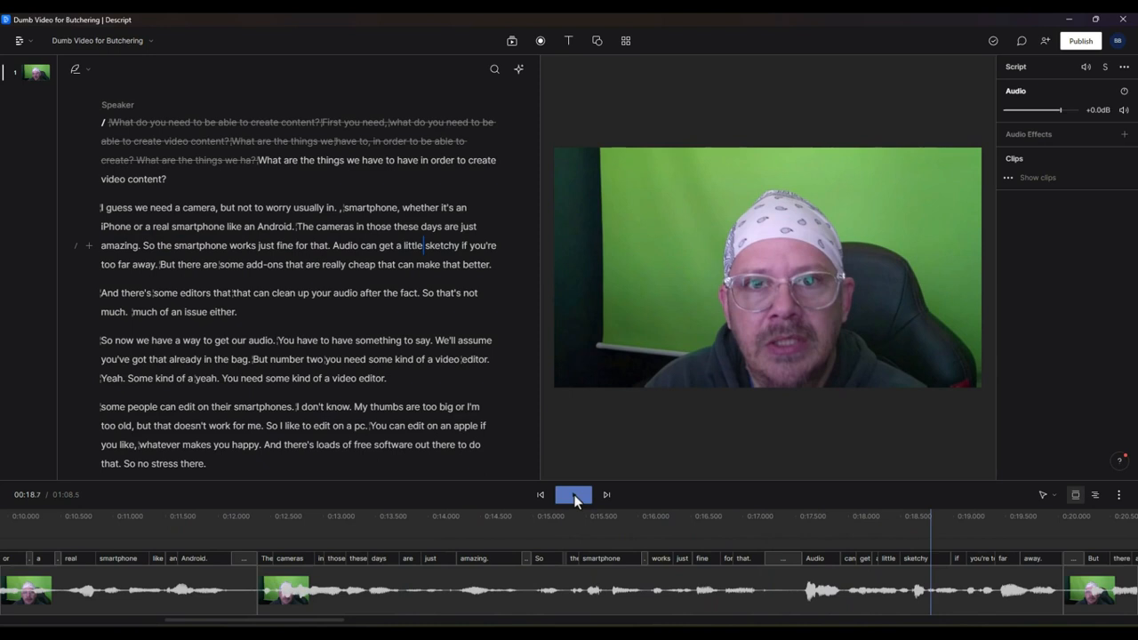
Strike out "I guess" and "not to worry usually in." in the second paragraph of the script
left_click_drag(133, 210, 100, 210)
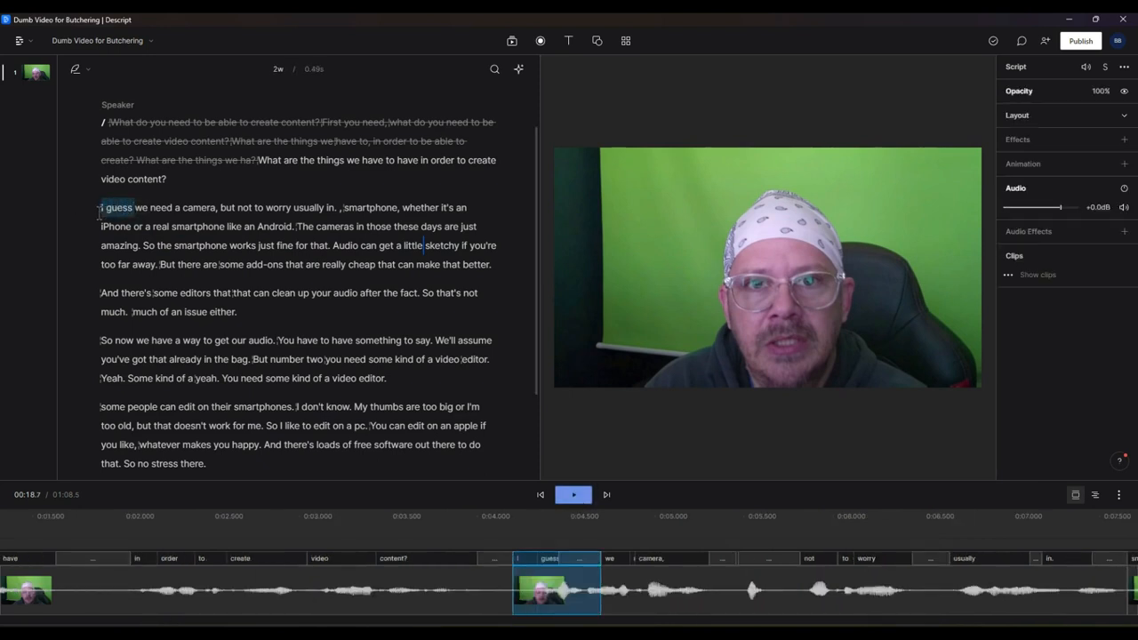
left_click(161, 184)
left_click(182, 208)
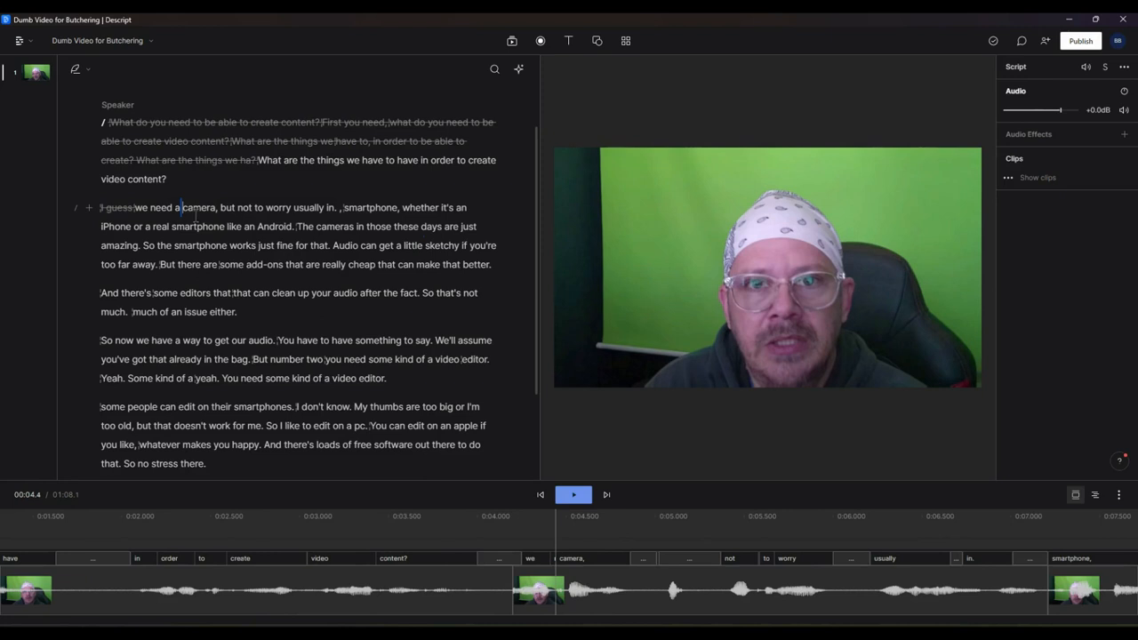
left_click_drag(237, 210, 335, 210)
left_click(305, 183)
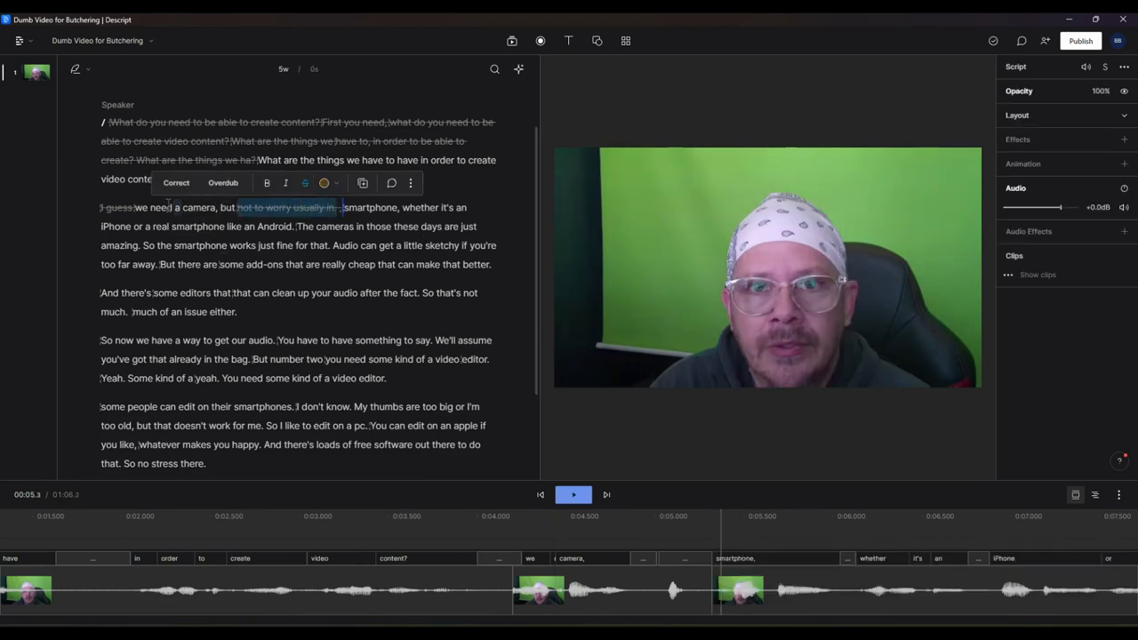
left_click(393, 226)
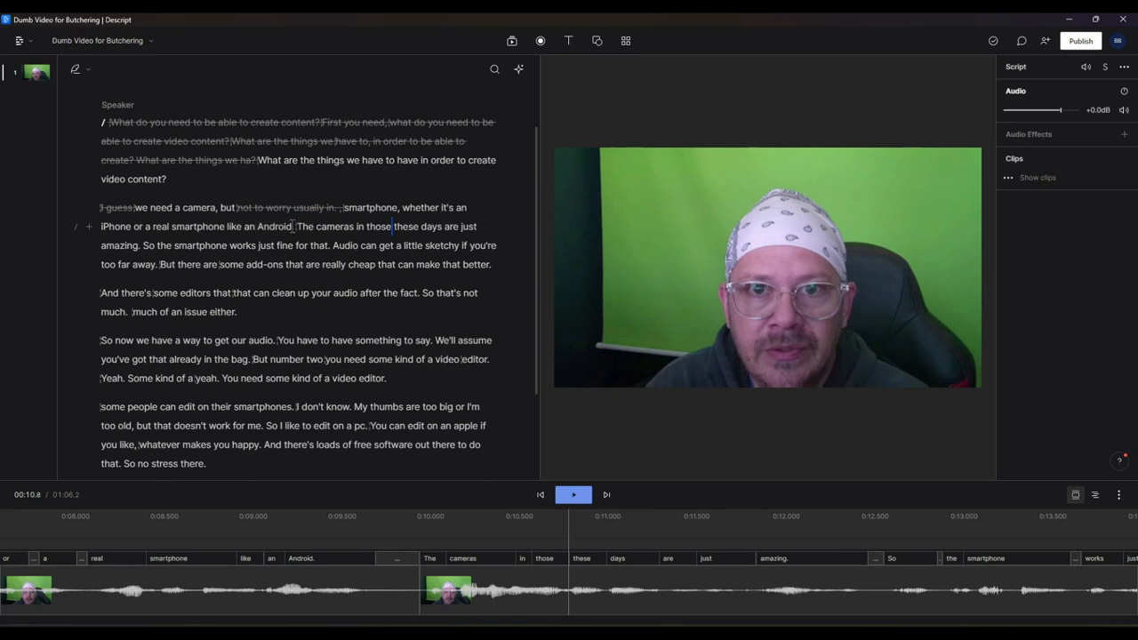
Strike out "but" after "we need a camera" and start a new paragraph at "Audio can get a little sketchy"
double_click(225, 208)
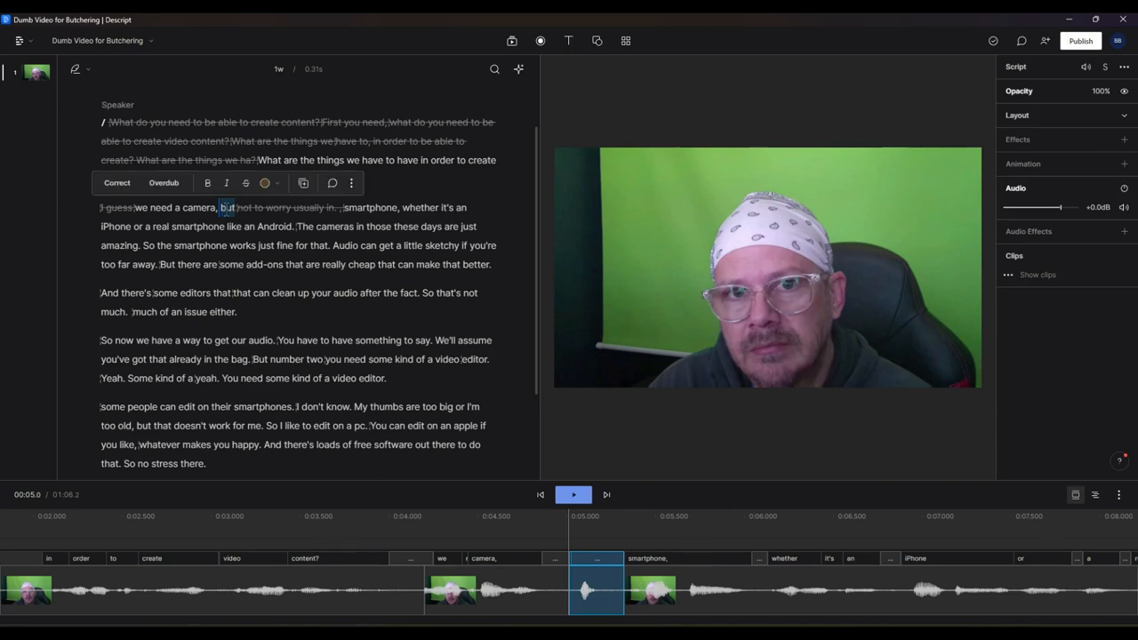
left_click(246, 184)
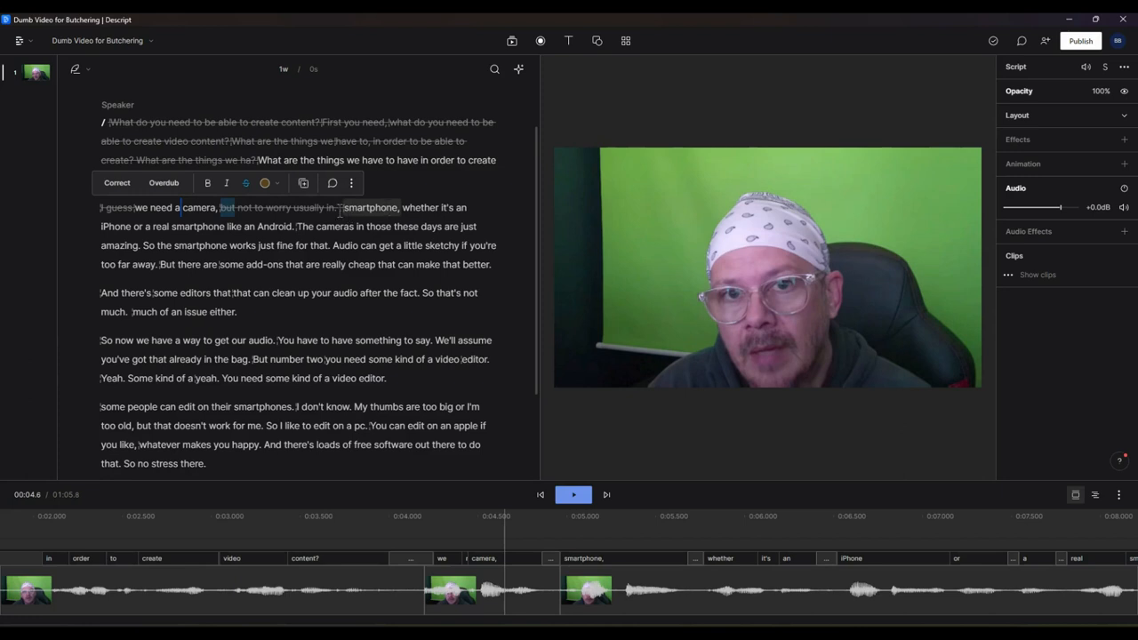
left_click(358, 210)
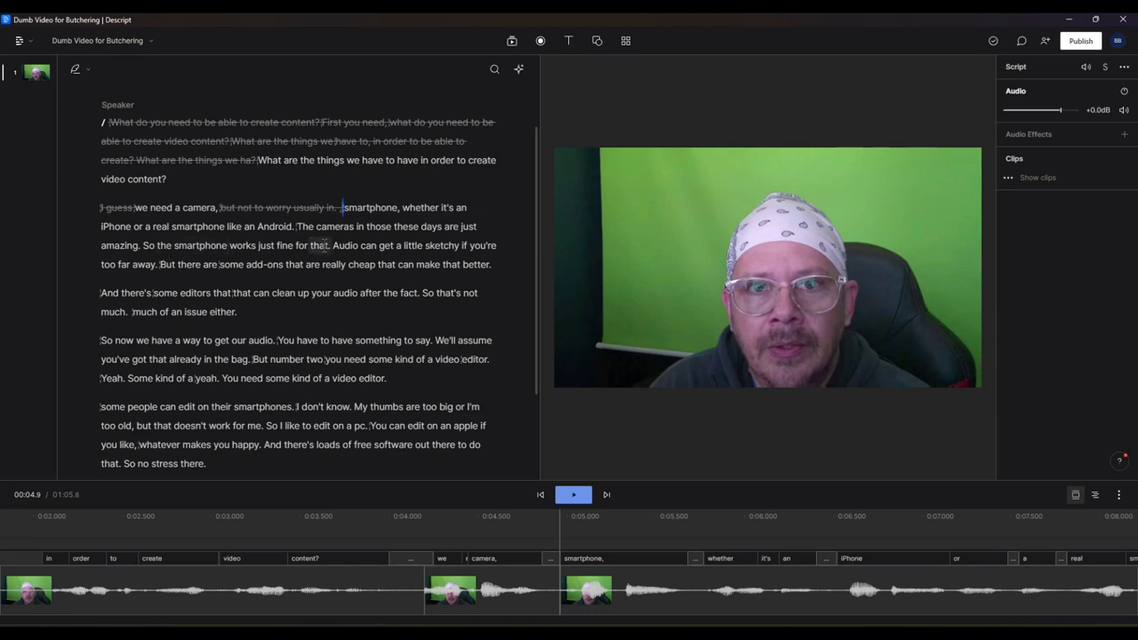
left_click(334, 247)
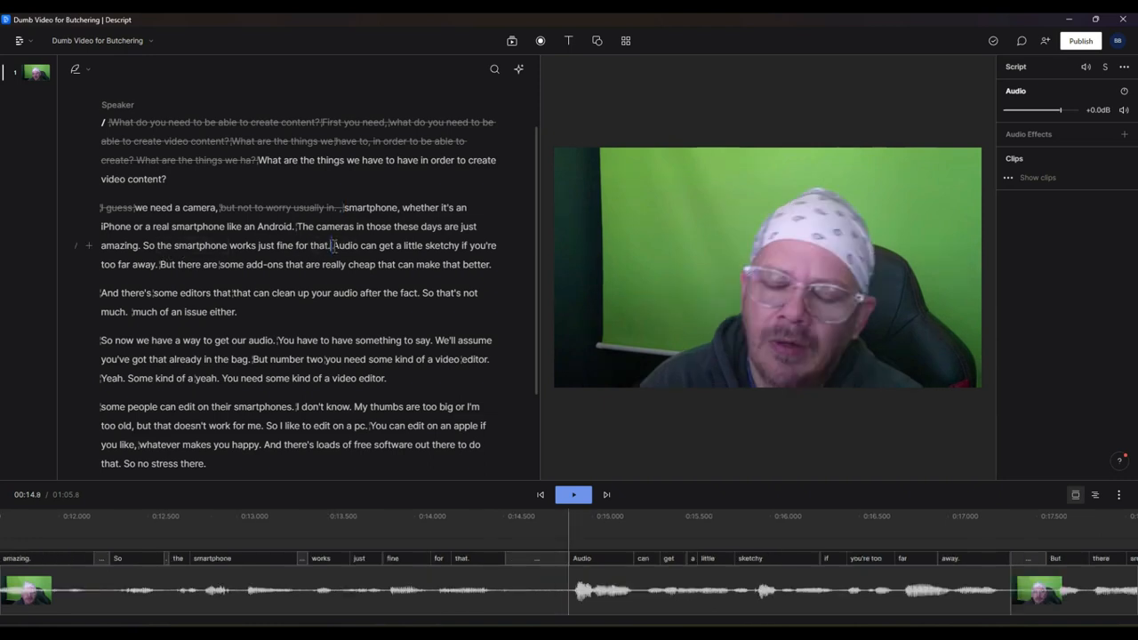
key("Return")
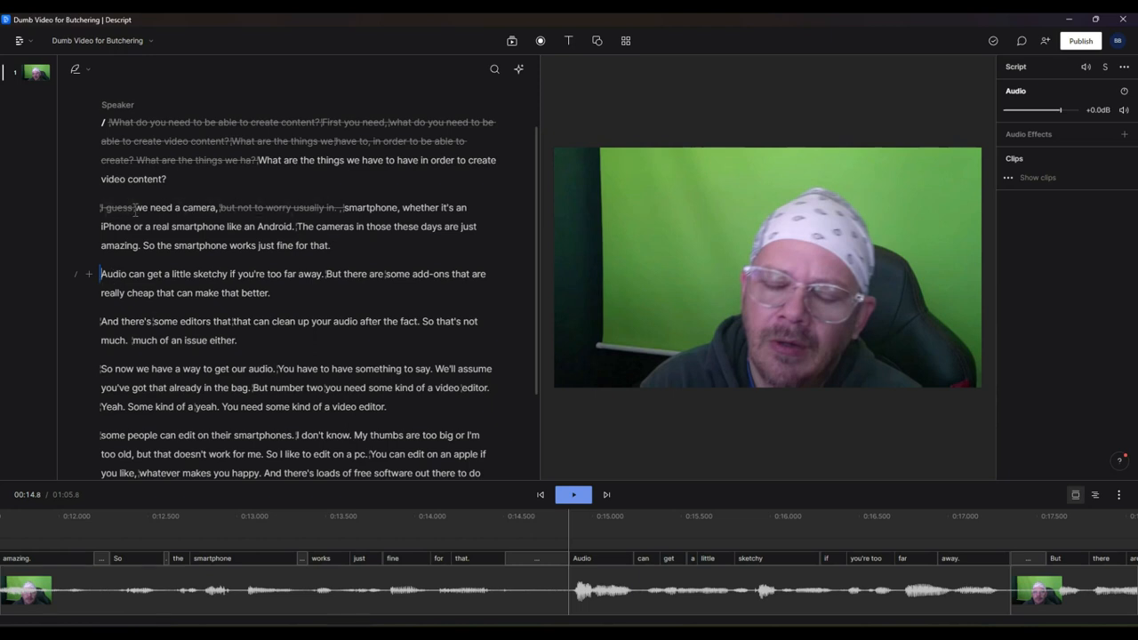
Play the second paragraph from "we need a camera", then replay the cut just before "smartphone"
left_click(138, 209)
left_click(569, 494)
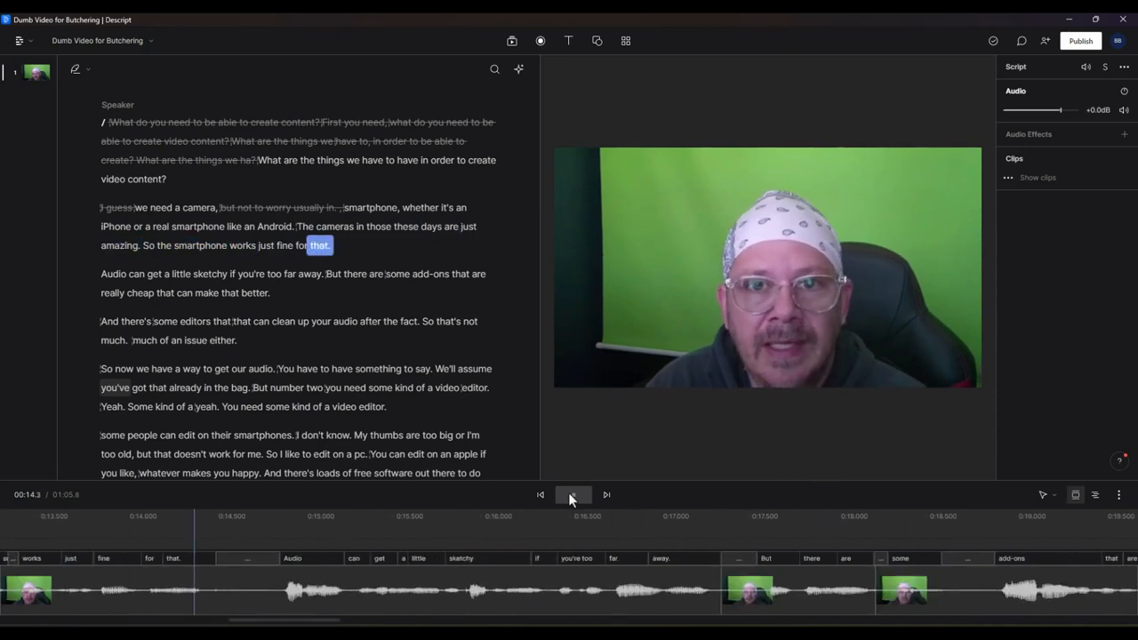
left_click(568, 494)
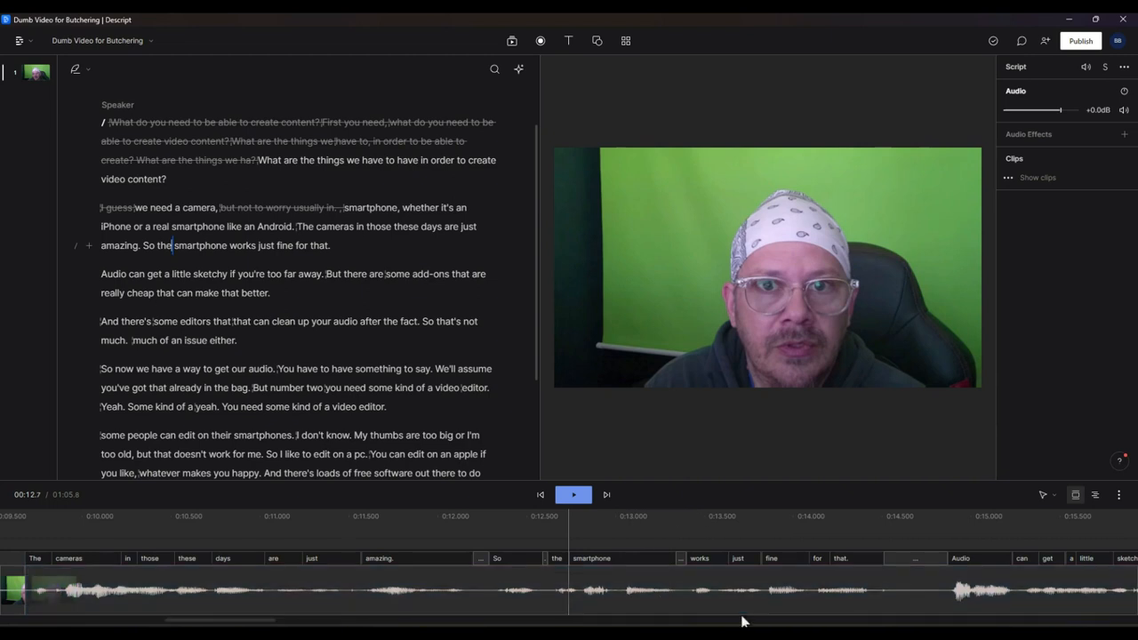
left_click_drag(237, 624, 131, 623)
left_click(181, 208)
left_click(574, 494)
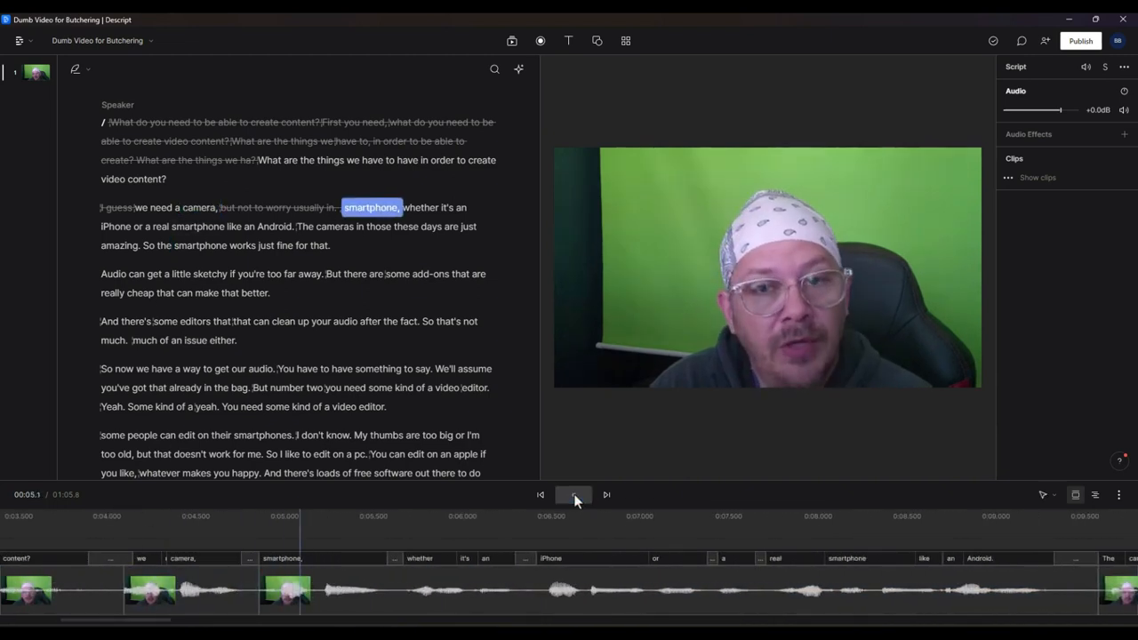
left_click(574, 493)
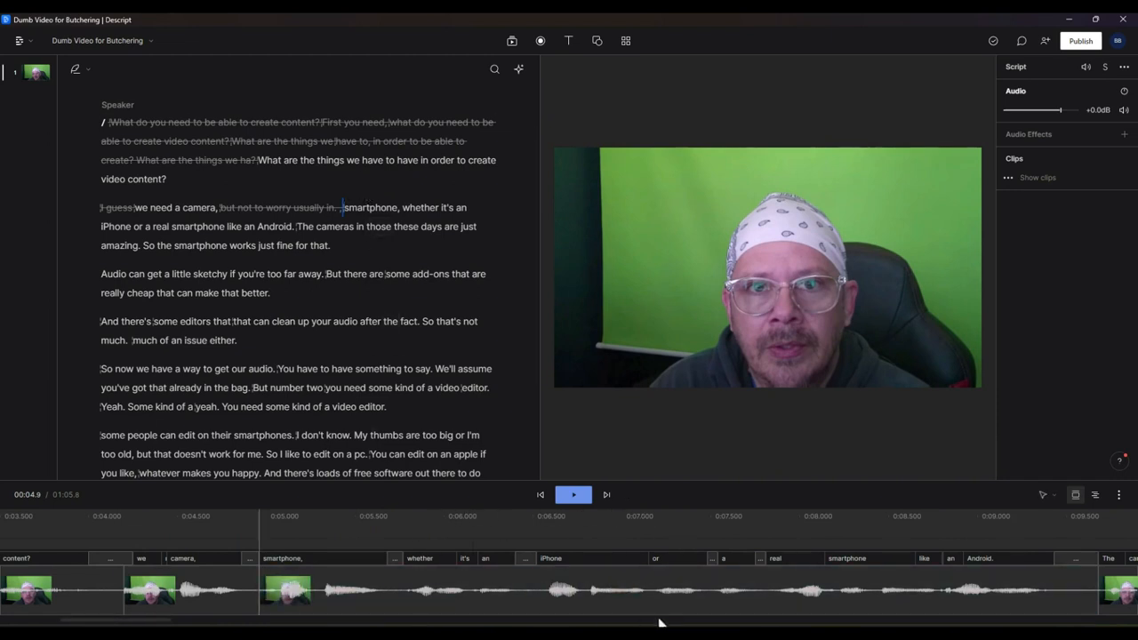
Extend the start of the "smartphone" clip earlier on the timeline to restore the spoken "uh", and play the edit
left_click_drag(126, 622, 101, 623)
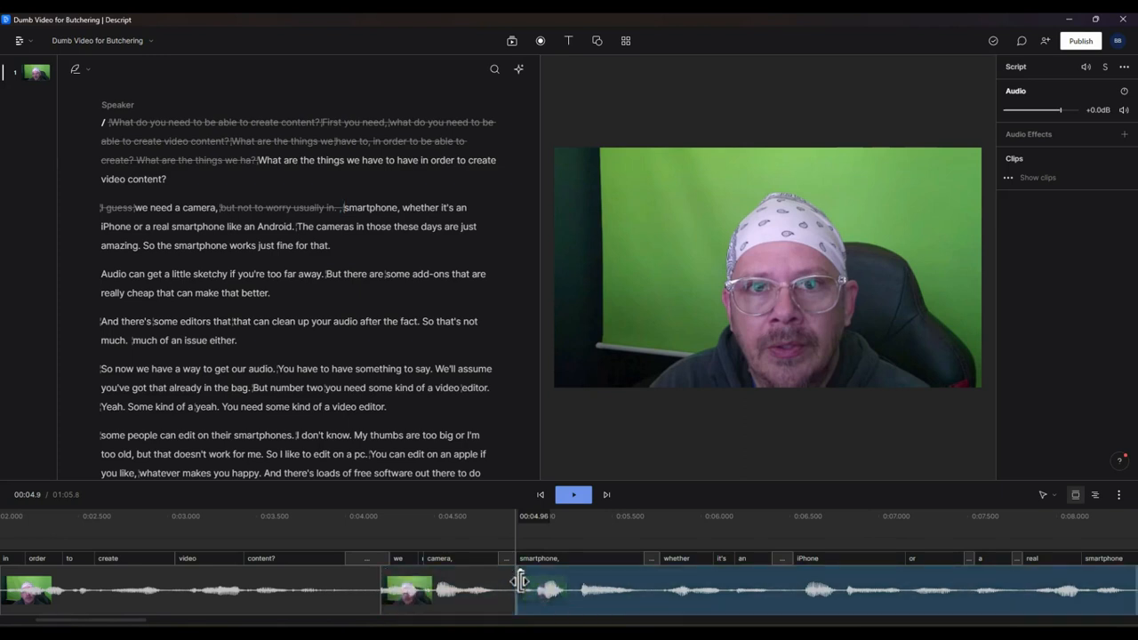
left_click_drag(520, 582, 467, 594)
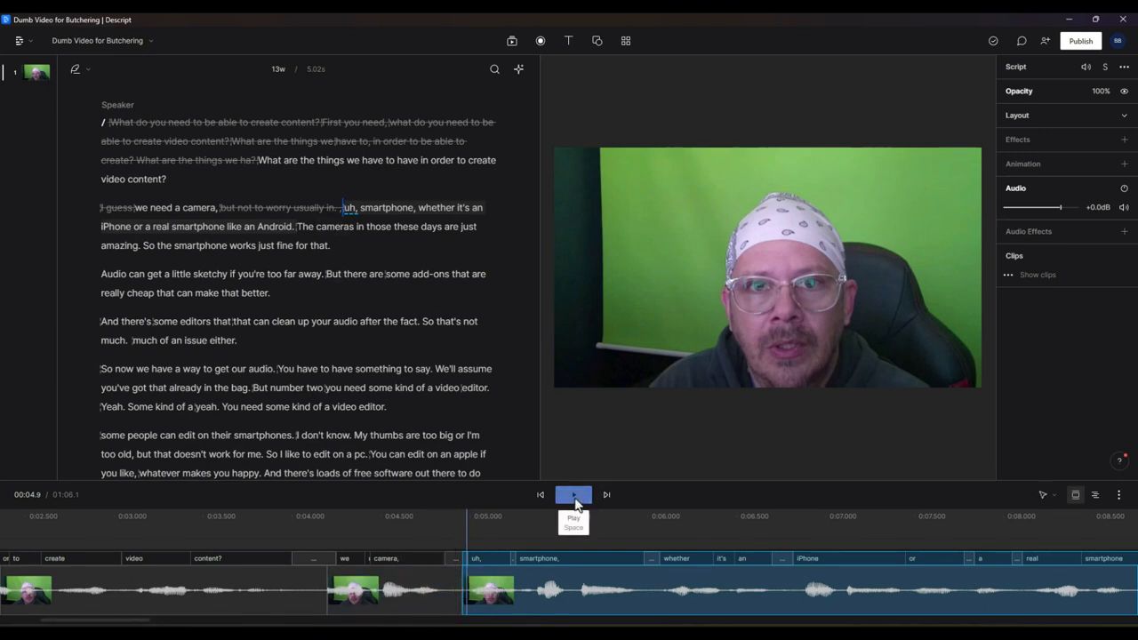
left_click(574, 495)
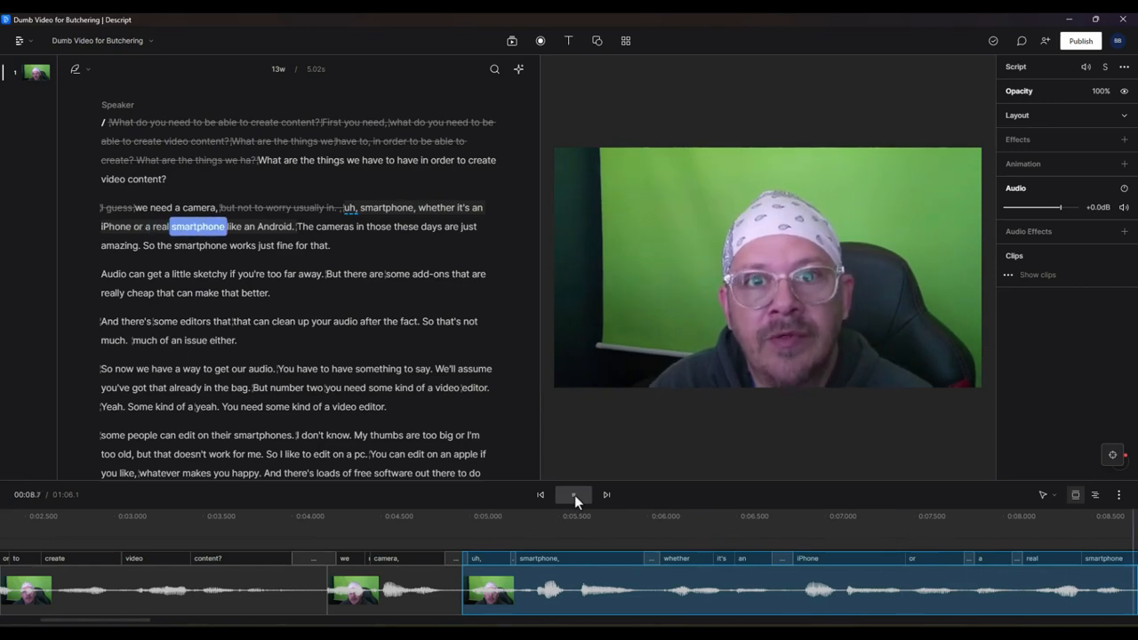
left_click(574, 495)
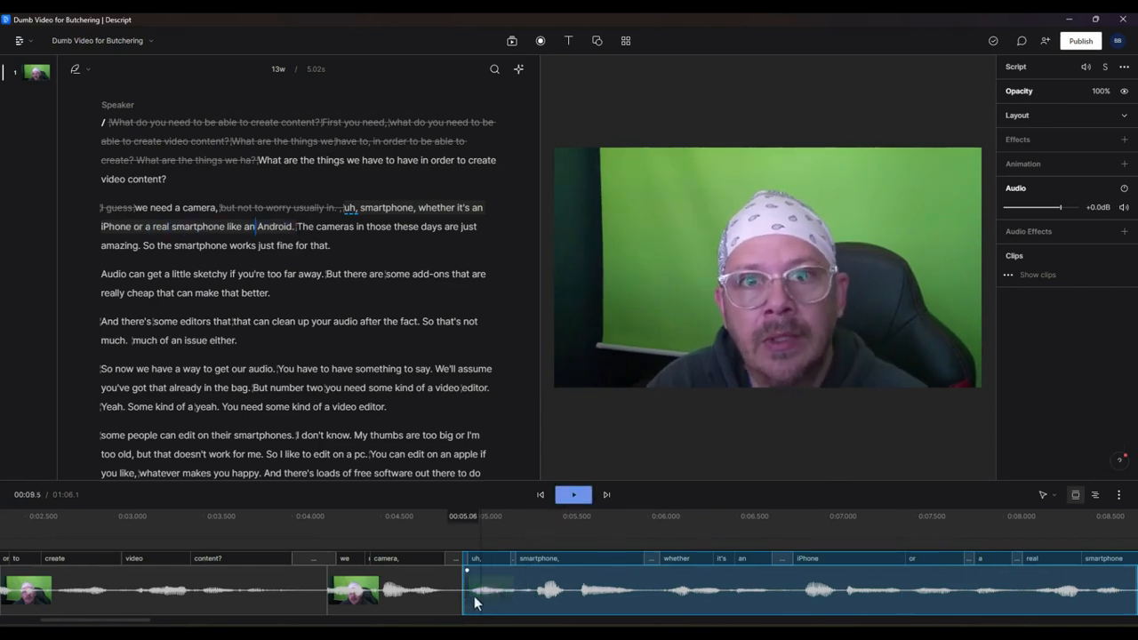
Correct the transcript word "uh" before "smartphone" to "A"
triple_click(349, 209)
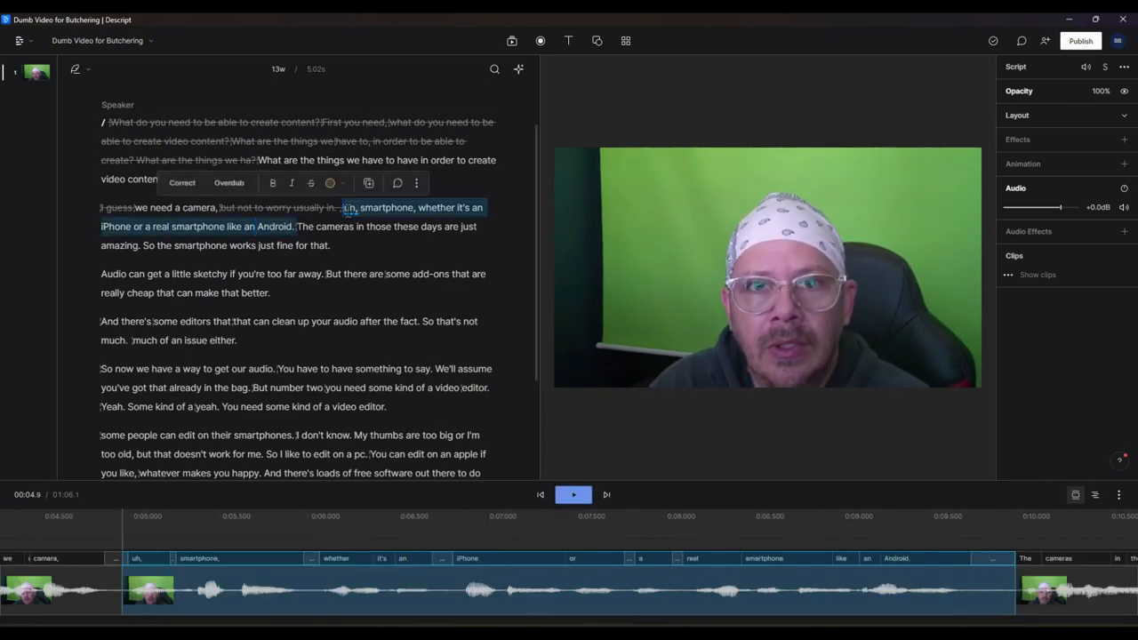
left_click(353, 209)
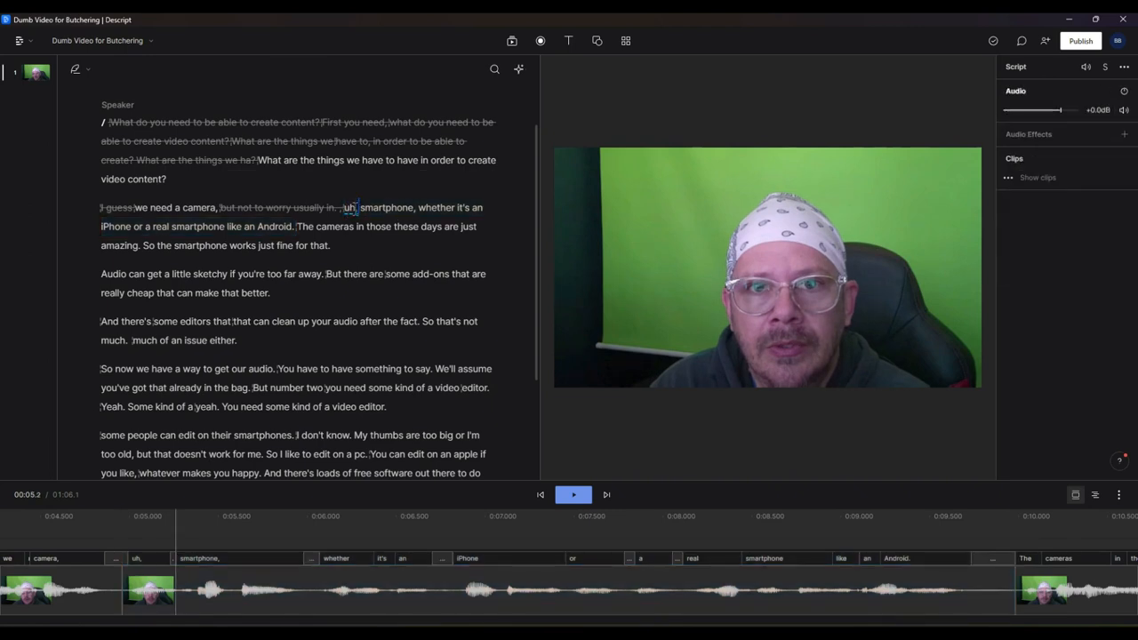
double_click(348, 208)
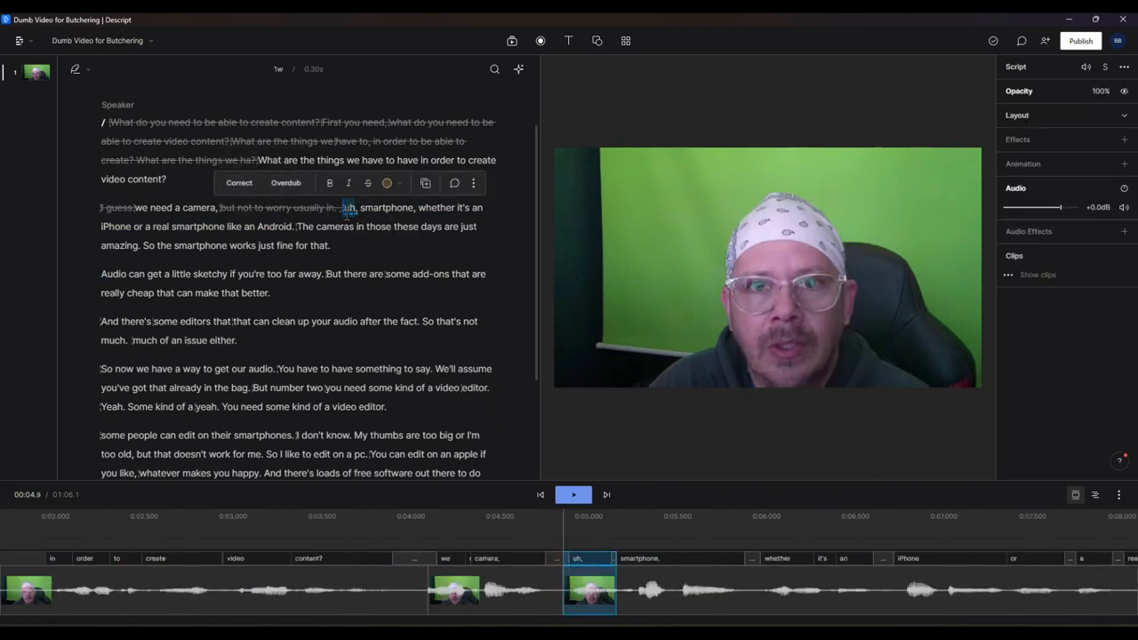
left_click(240, 184)
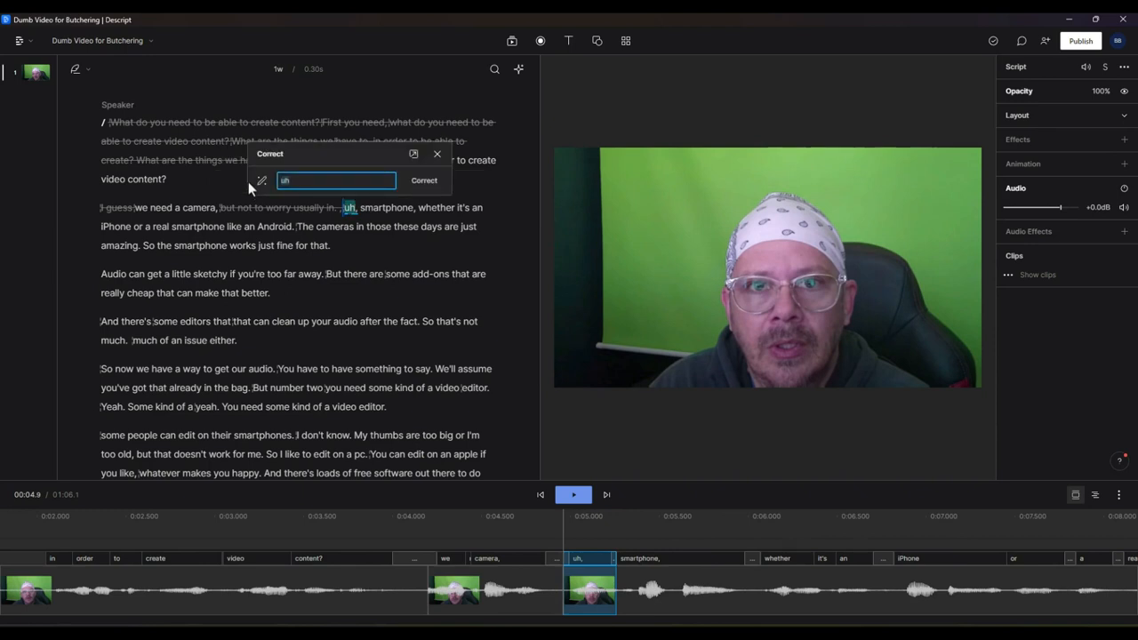
key("BackSpace")
key("BackSpace")
type("A")
left_click(417, 183)
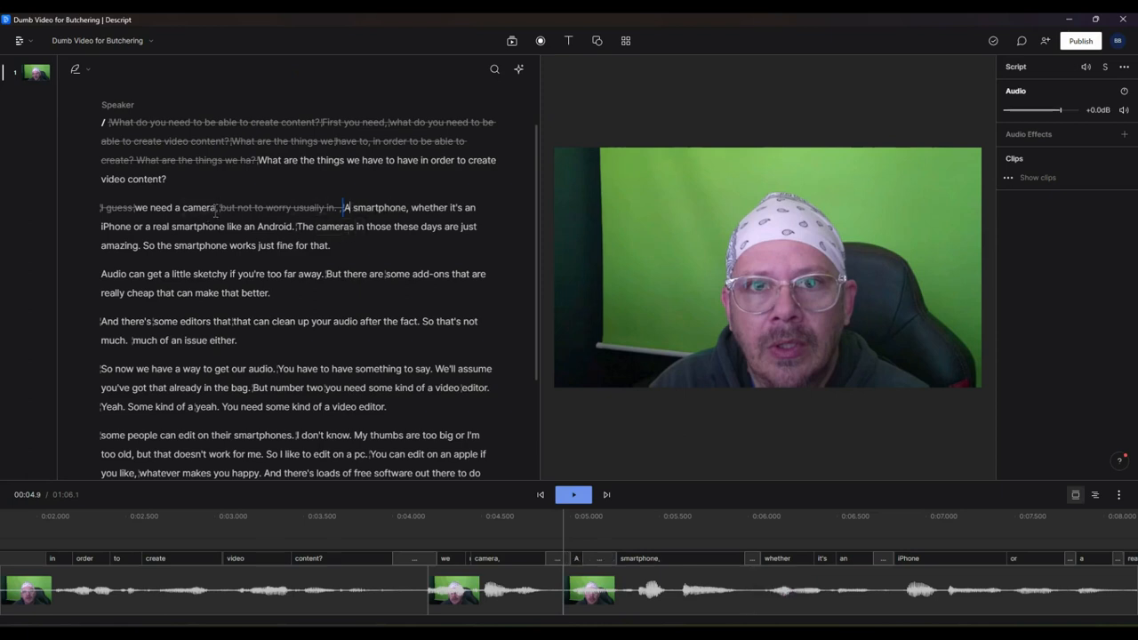
Replace the comma after "camera" with a period, capitalize "We" at the start of that sentence, and play the paragraph
key("BackSpace")
type(".")
left_click(138, 208)
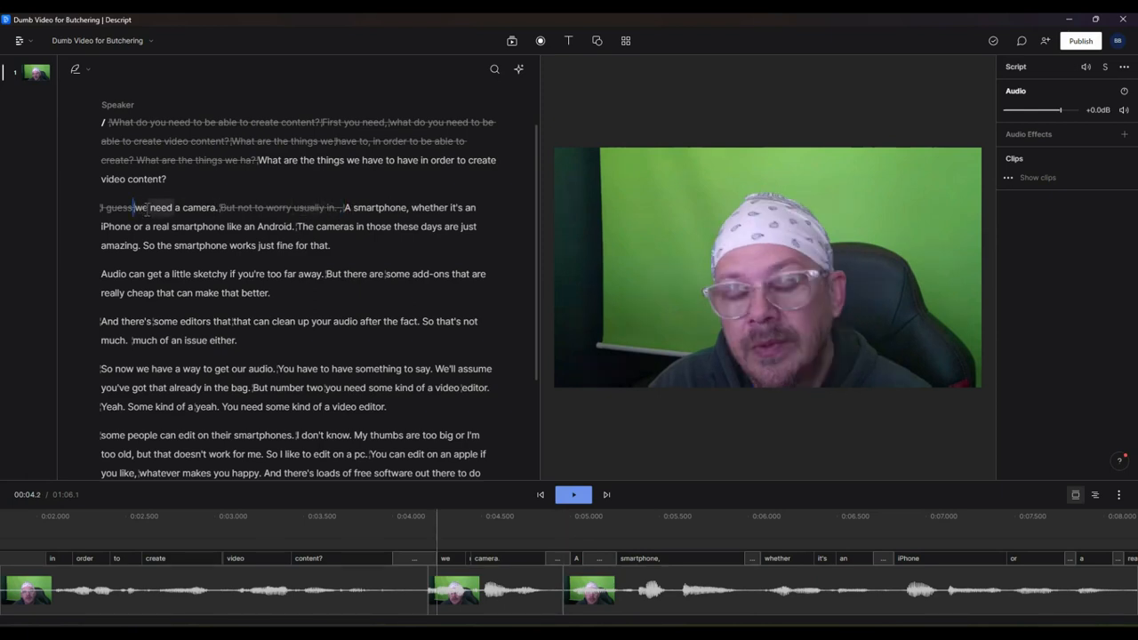
double_click(141, 208)
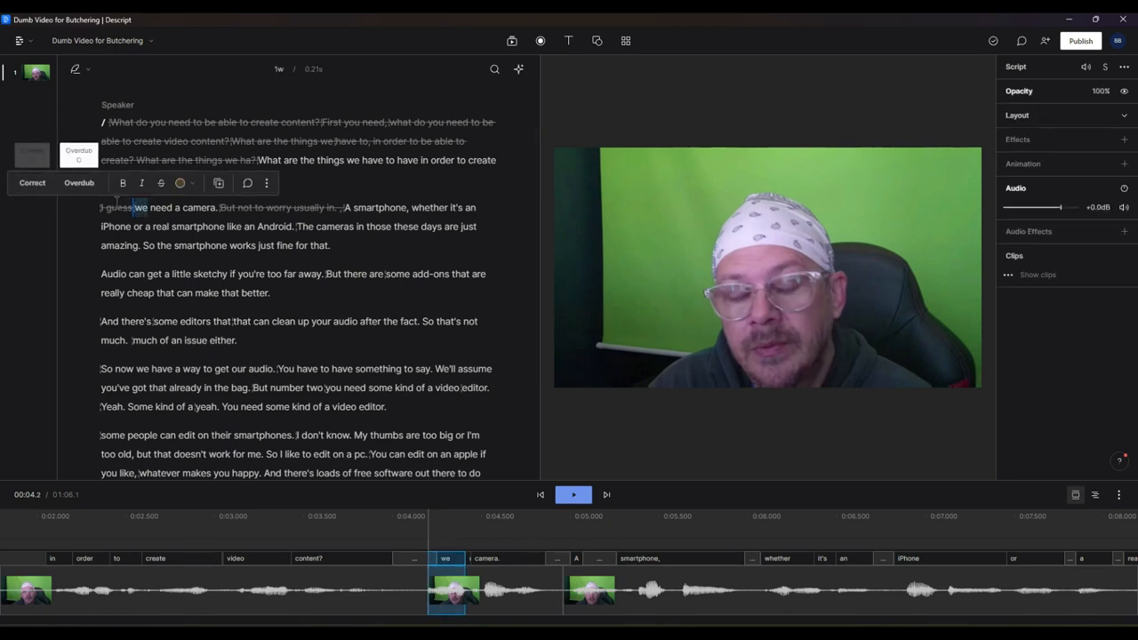
left_click(143, 213)
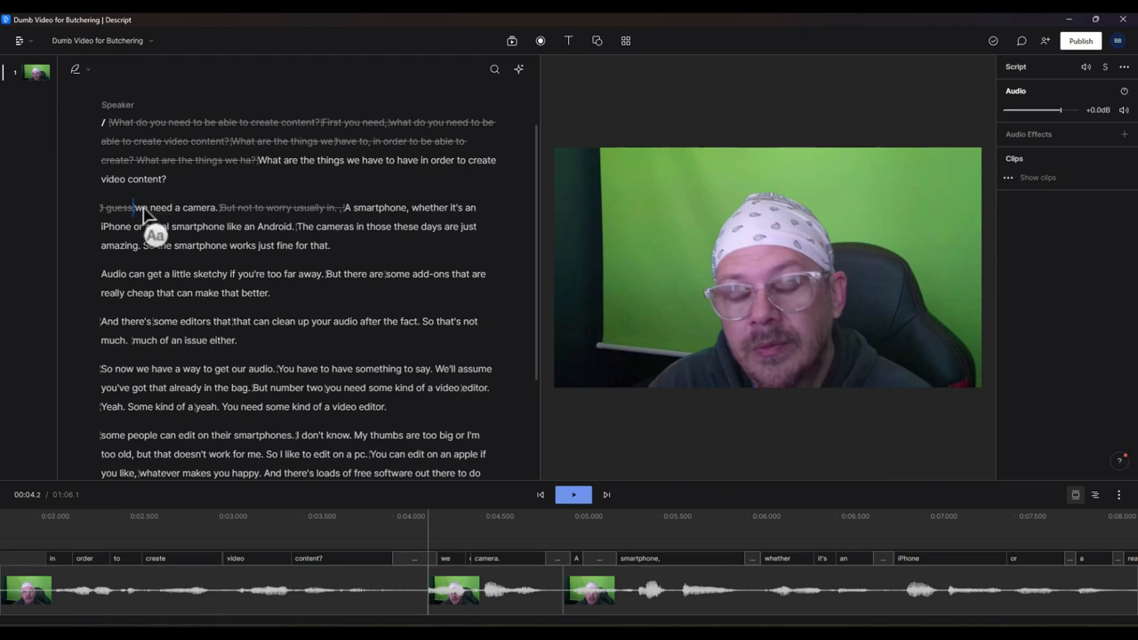
left_click(155, 235)
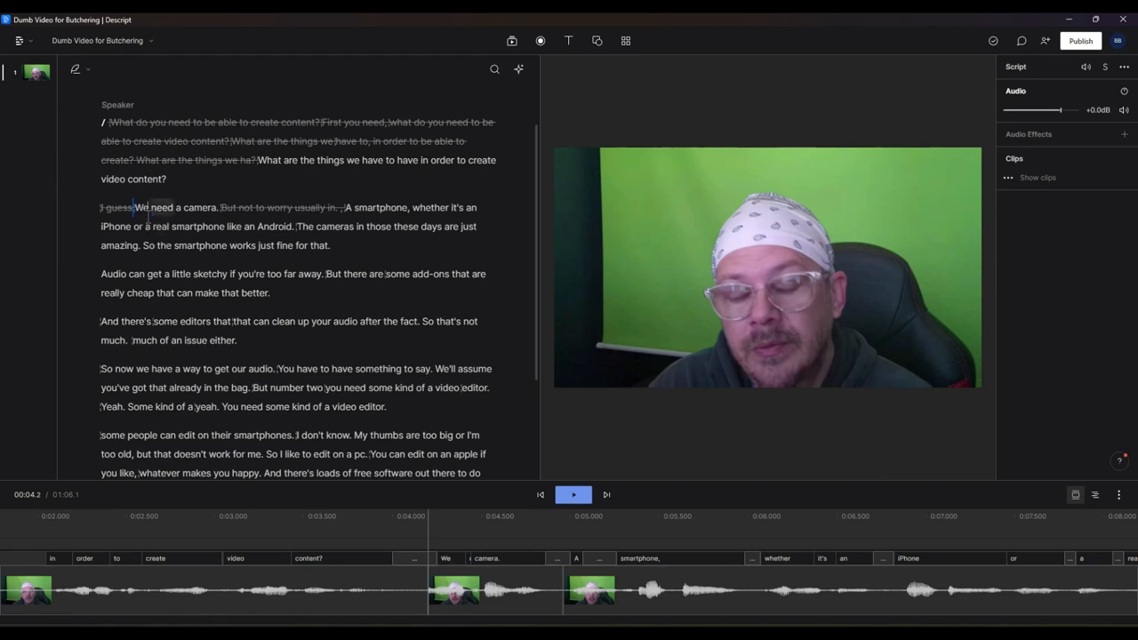
key("ctrl+z")
key("ctrl+shift+z")
left_click(569, 496)
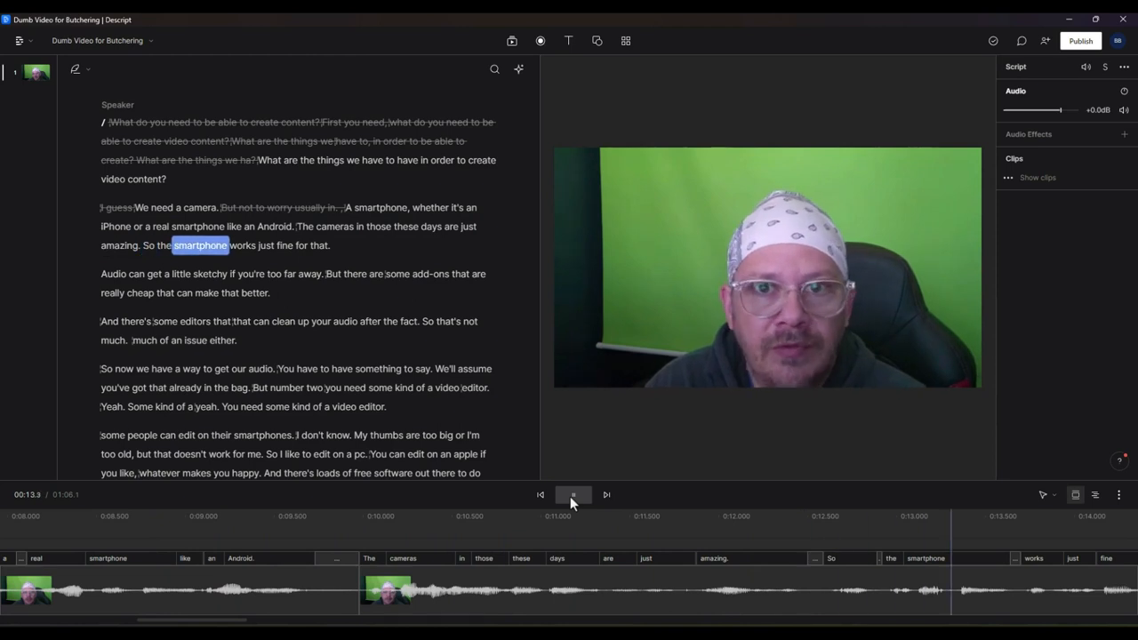
left_click(570, 496)
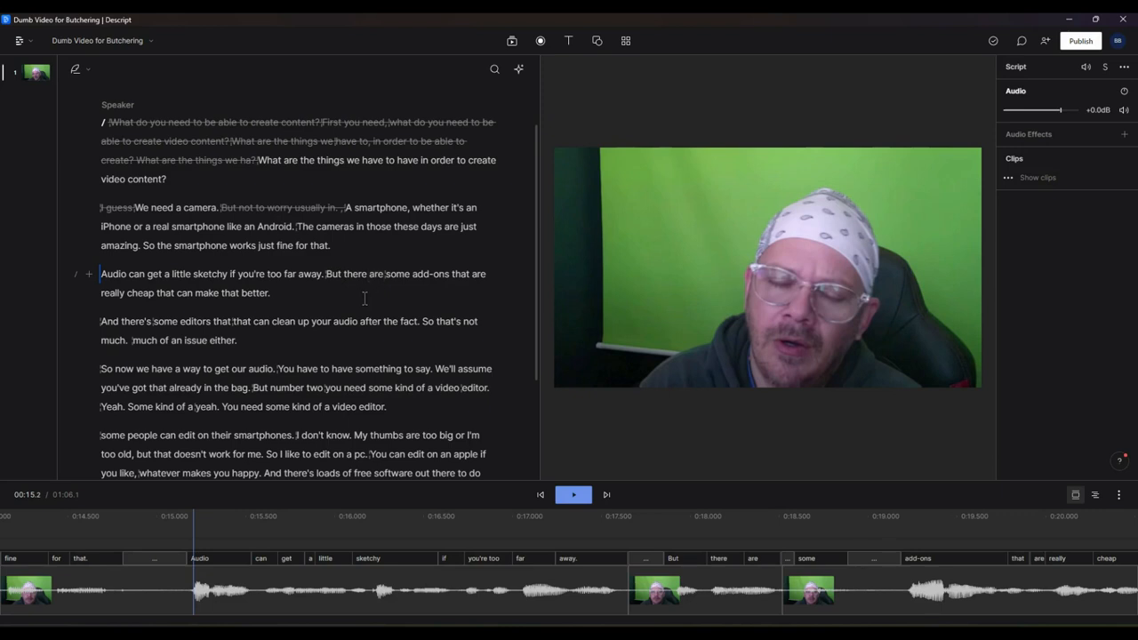
Cut "You have to have something to say. We'll assume you've got that already in the bag" from the paragraph starting "So now we have"
scroll(363, 298, "down", 2)
scroll(427, 325, "up", 3)
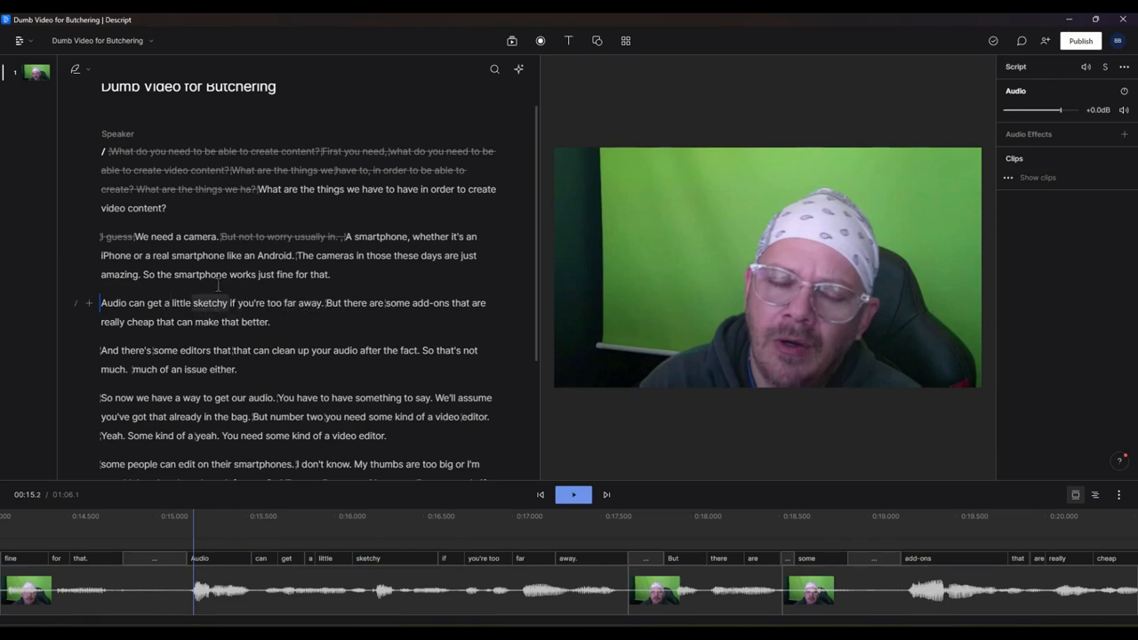
scroll(384, 279, "down", 2)
left_click_drag(279, 219, 250, 238)
key("ctrl+c")
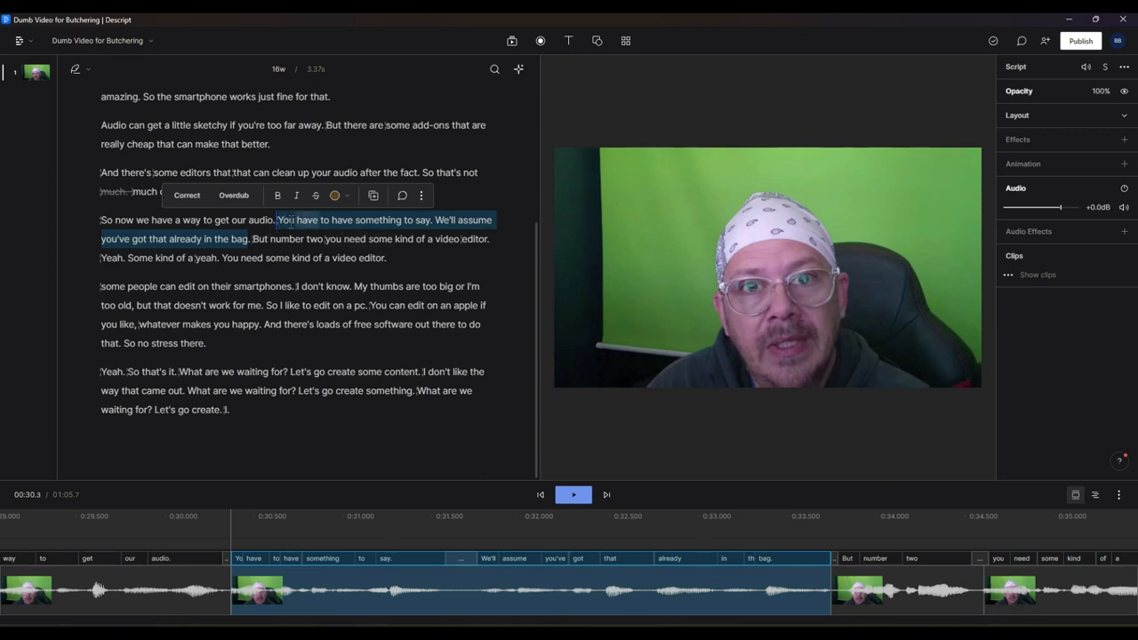
right_click(215, 239)
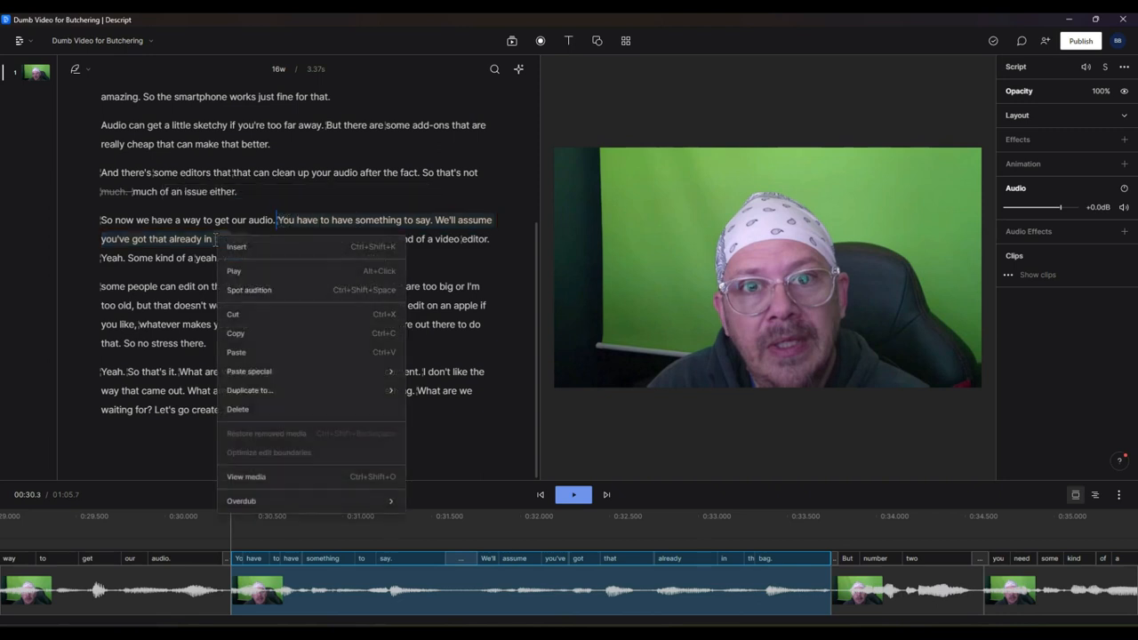
left_click(239, 315)
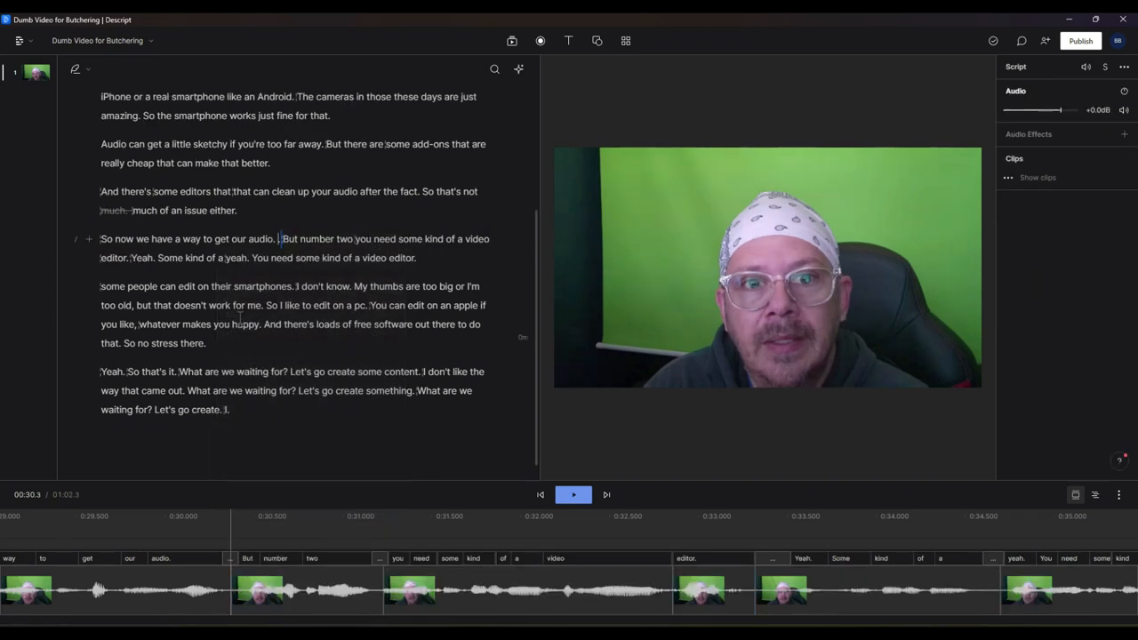
Add a new paragraph after "video content?" and paste the cut sentences into it
scroll(282, 241, "up", 4)
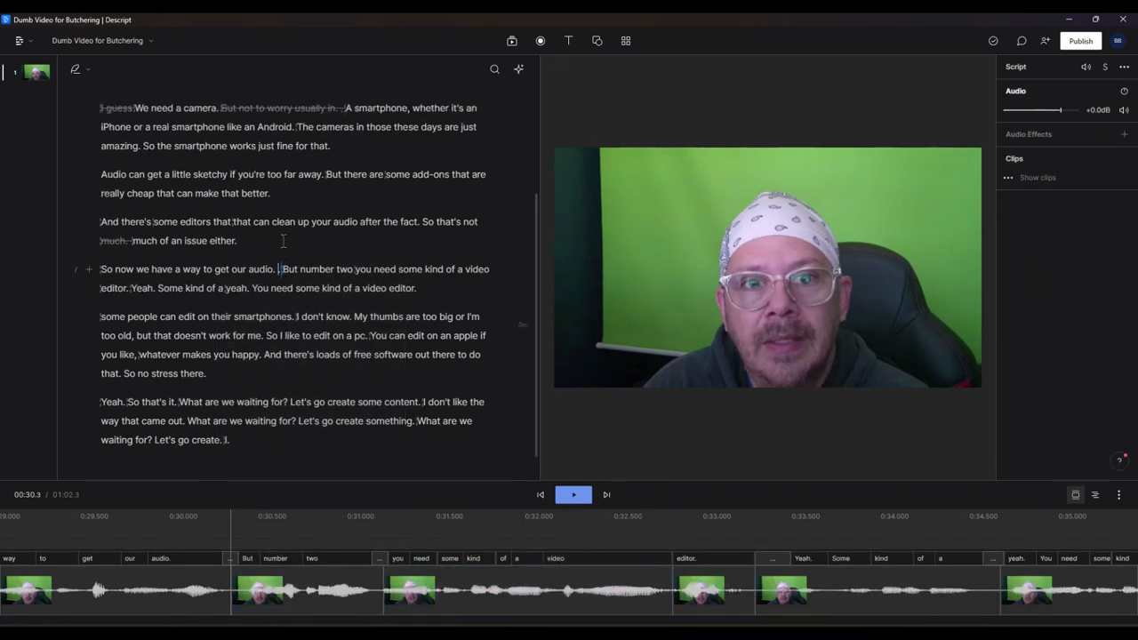
left_click(189, 226)
key("Return")
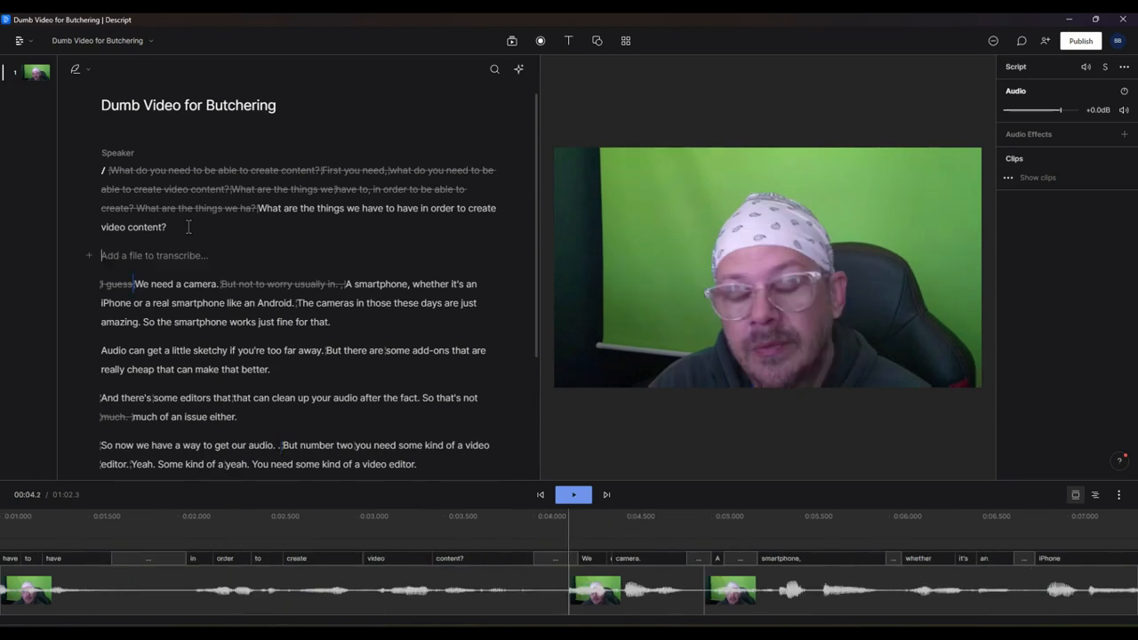
right_click(117, 257)
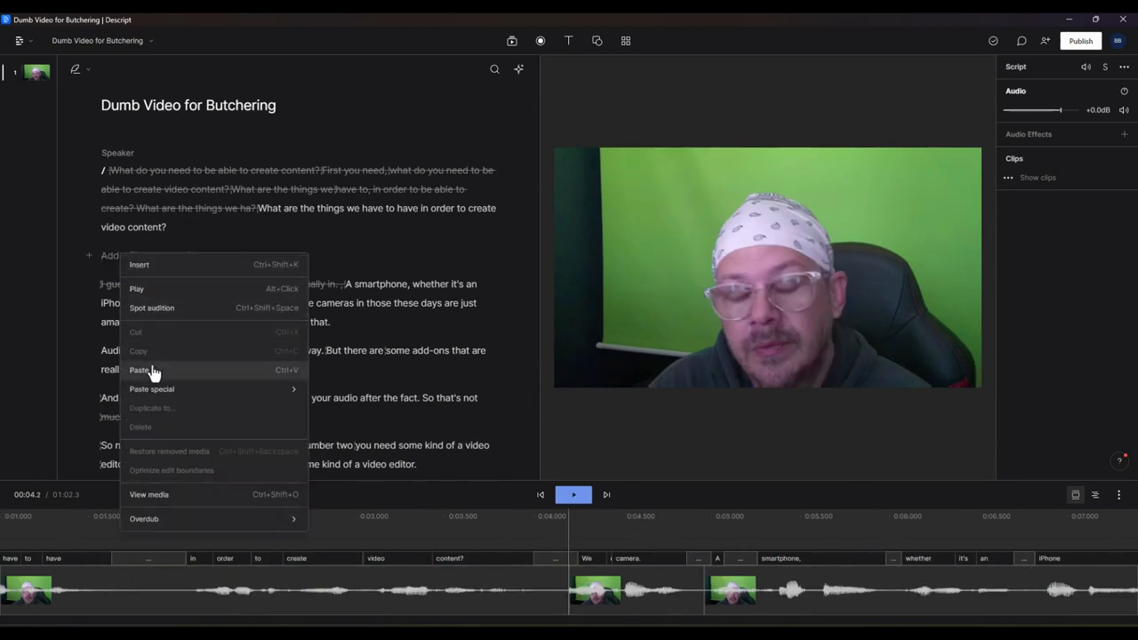
left_click(223, 373)
Play from "What are the things we have to have" through the moved sentences into the smartphone line
left_click(239, 228)
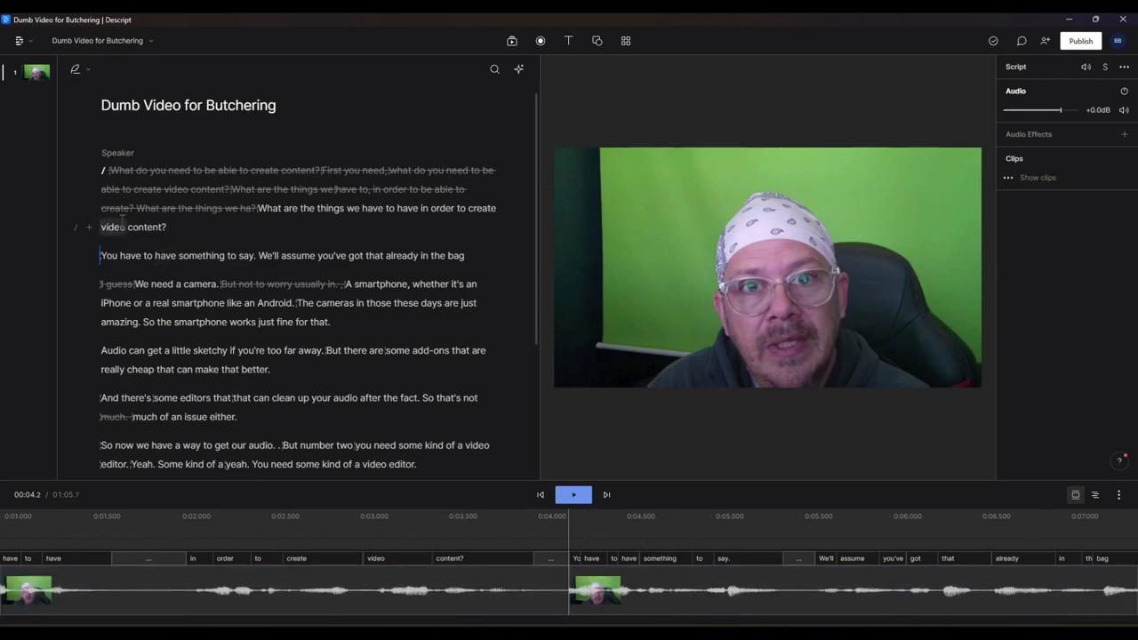
left_click(257, 209)
left_click(574, 495)
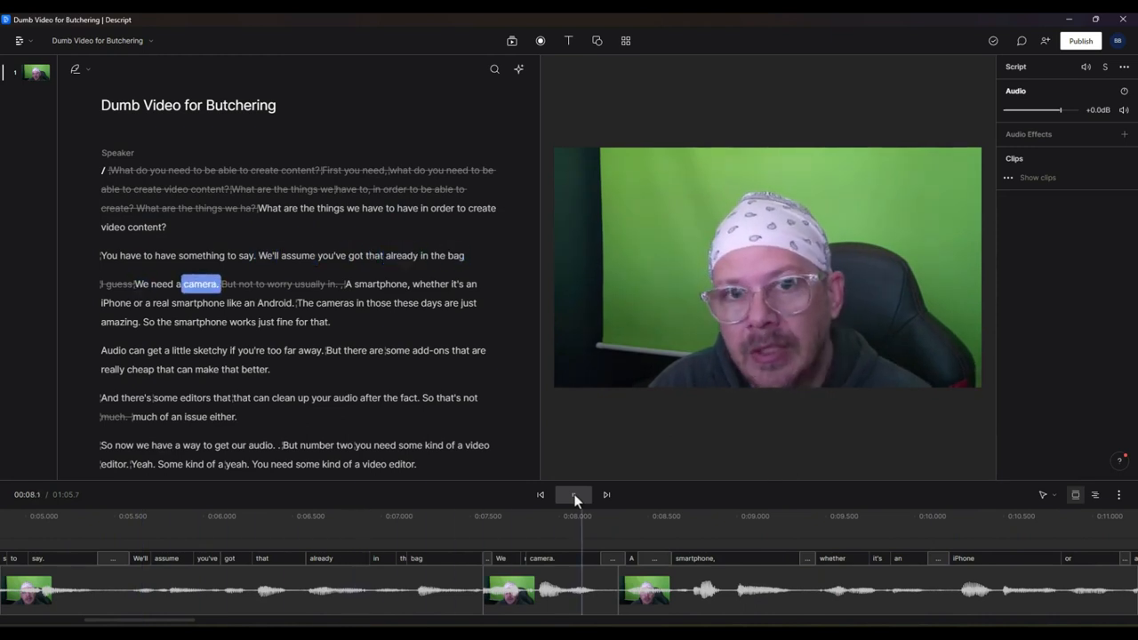
left_click(578, 495)
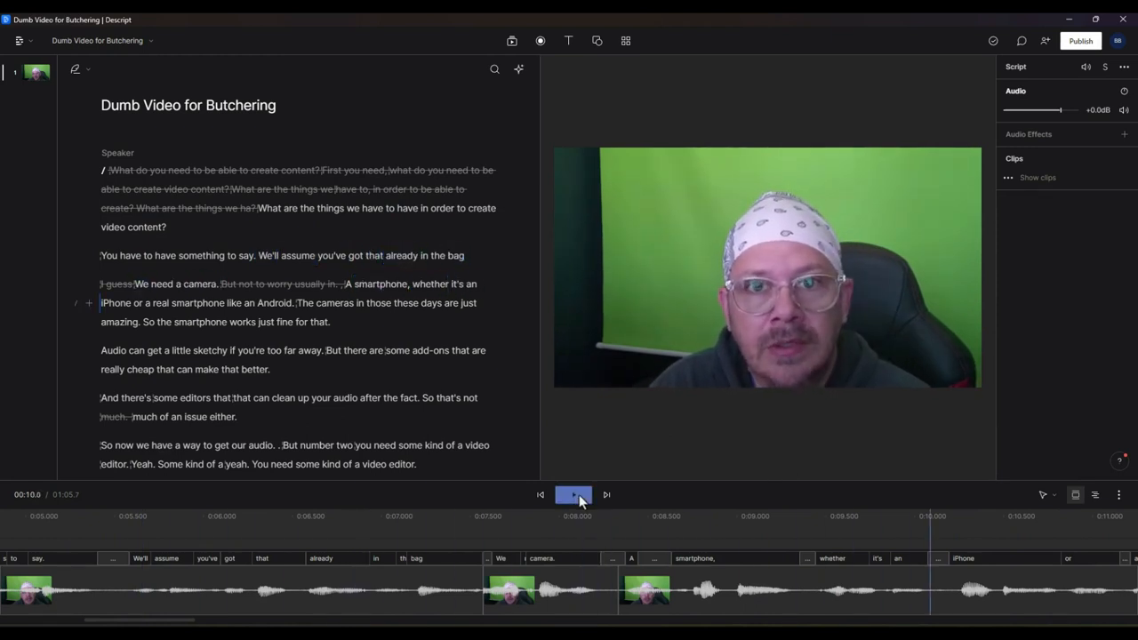
Strike out the stray "I." after "Let's go create." at the end of the transcript
scroll(424, 352, "down", 3)
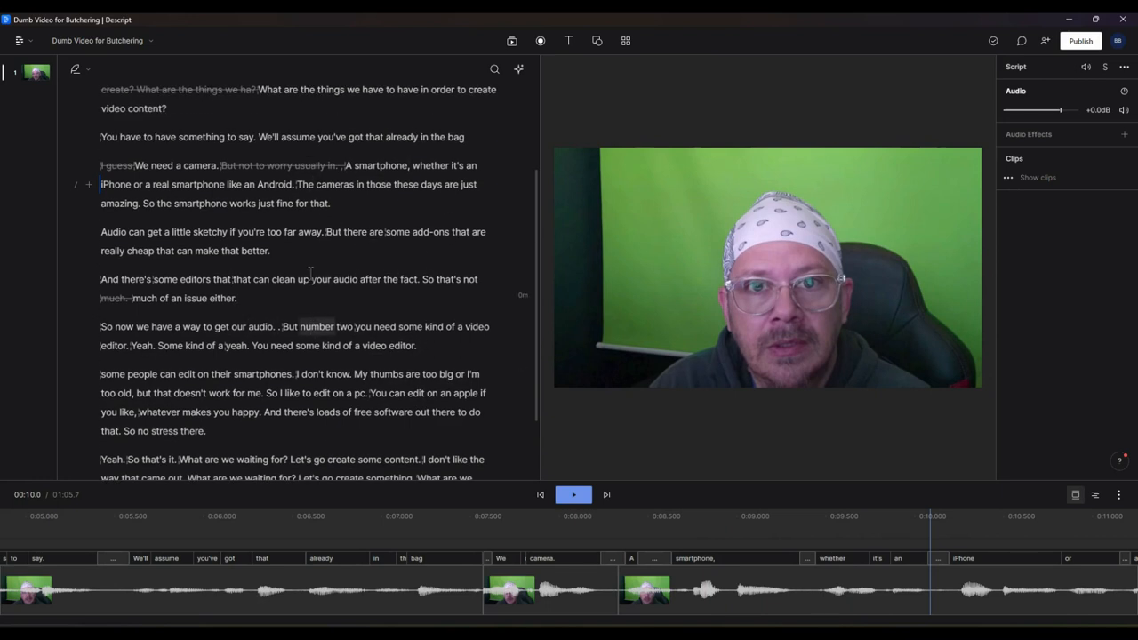
left_click(249, 410)
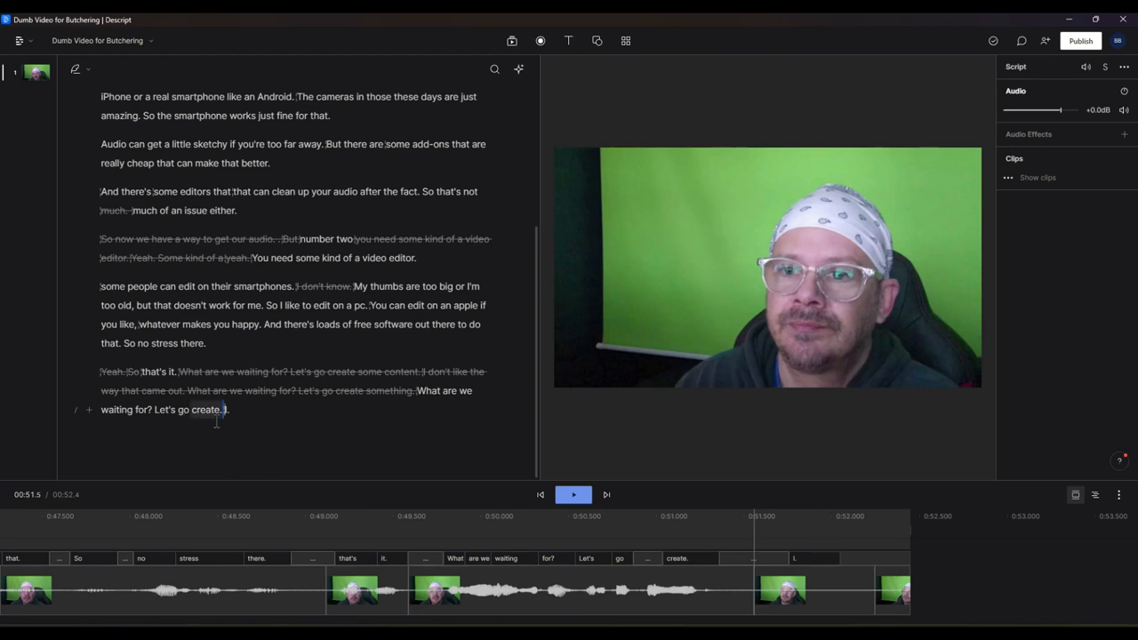
double_click(226, 410)
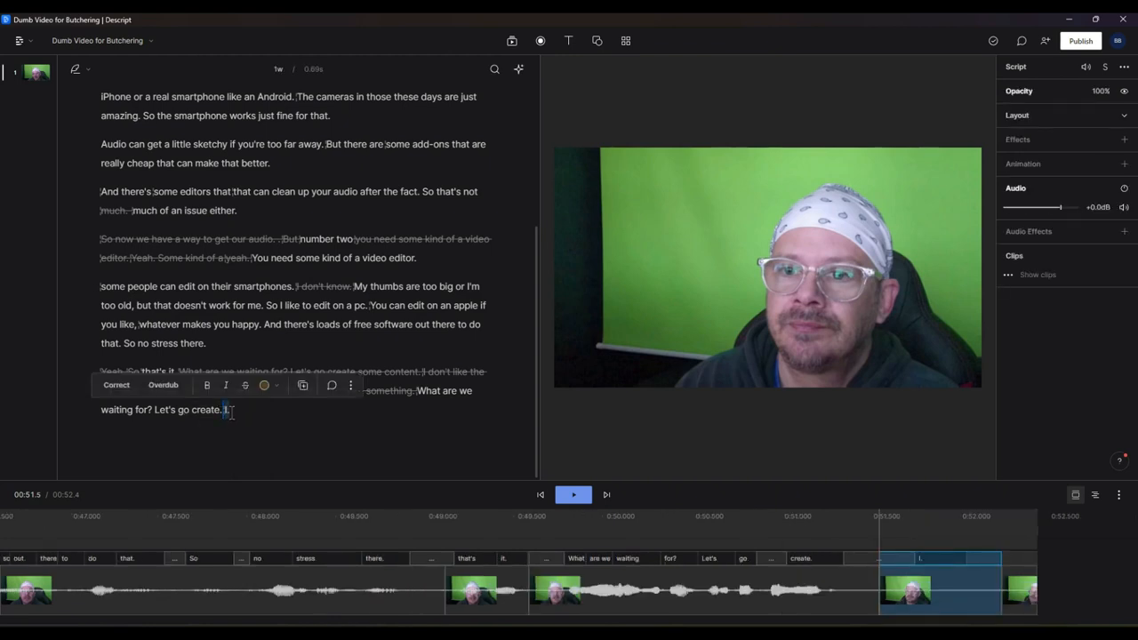
left_click(246, 385)
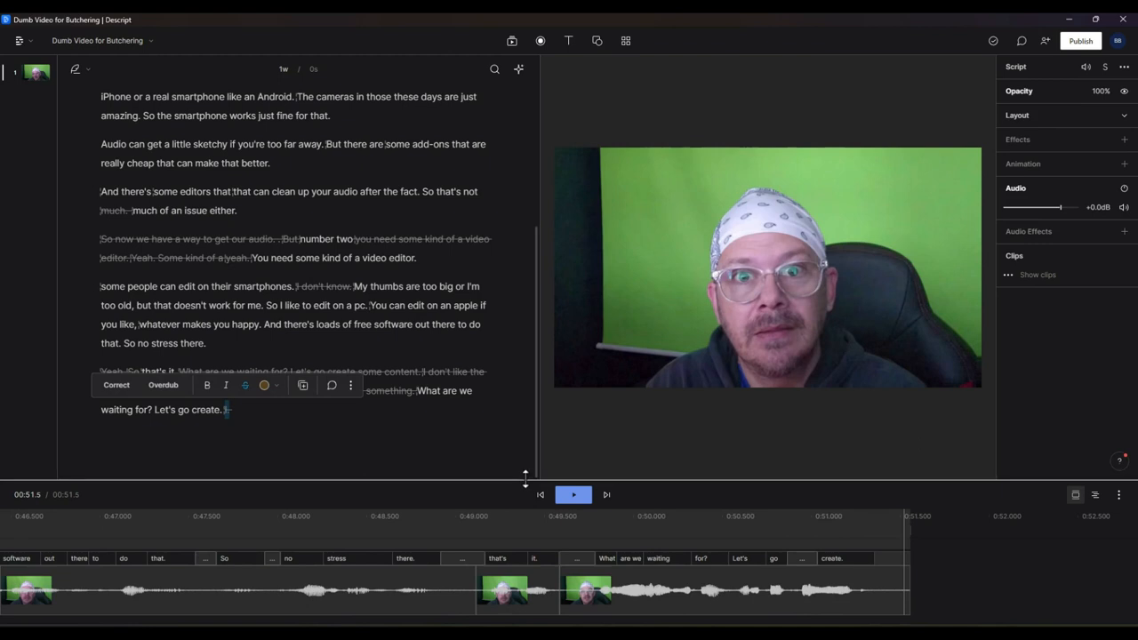
left_click(347, 431)
scroll(376, 329, "up", 2)
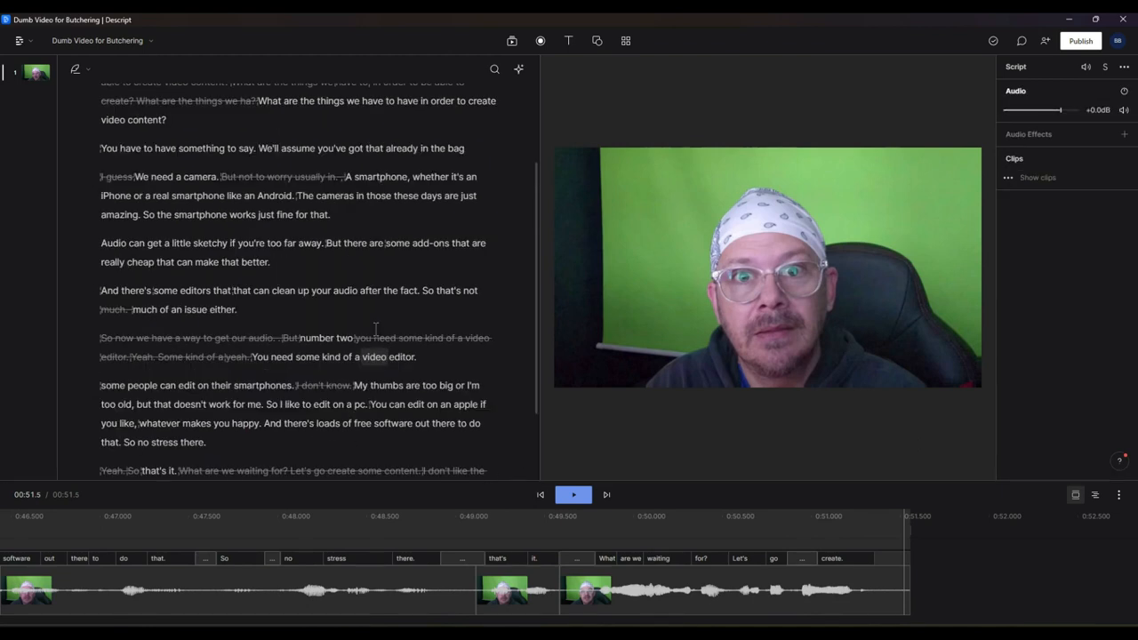